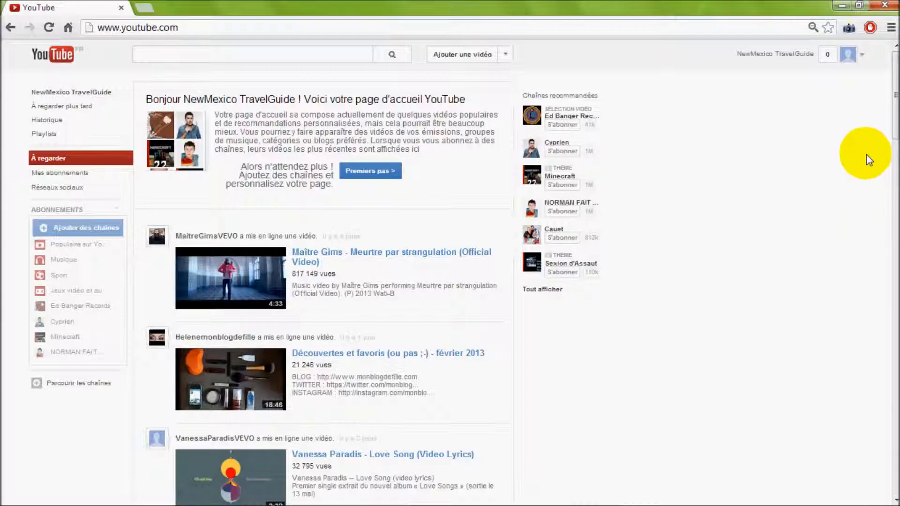
Step: Go to the account's own channel page and open the channel settings
left_click(849, 54)
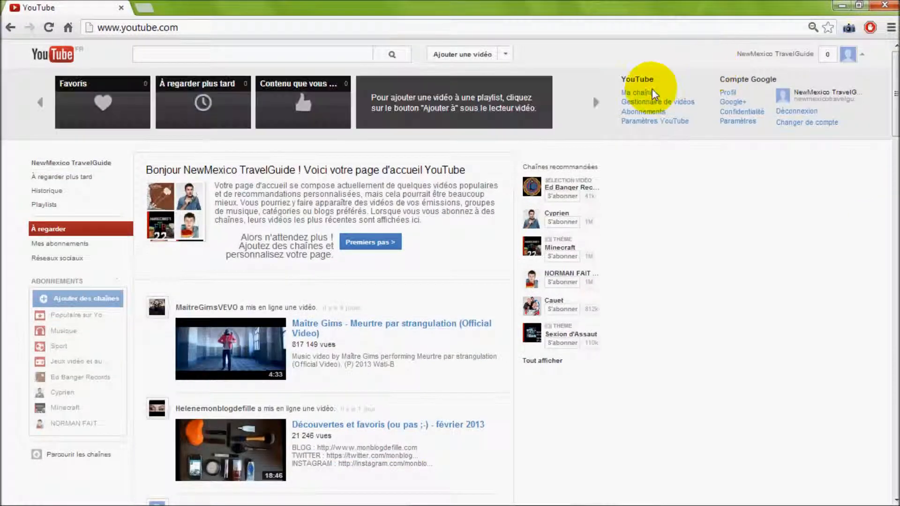
left_click(640, 96)
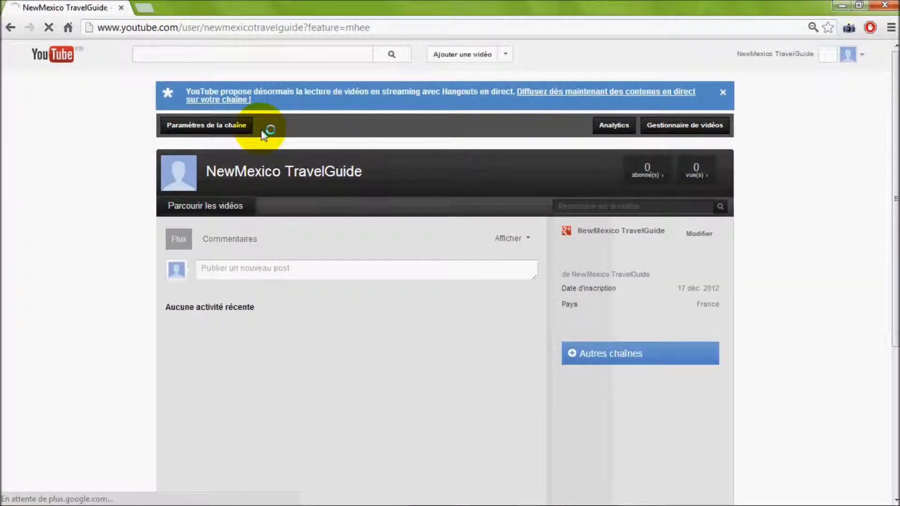
left_click(223, 128)
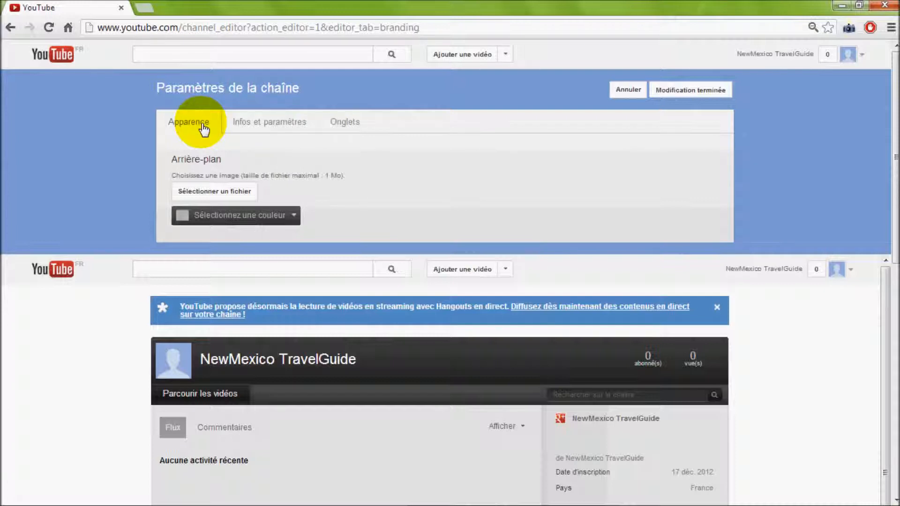
Step: Set the channel's background colour to red (#ff0000) and accept it
left_click(295, 217)
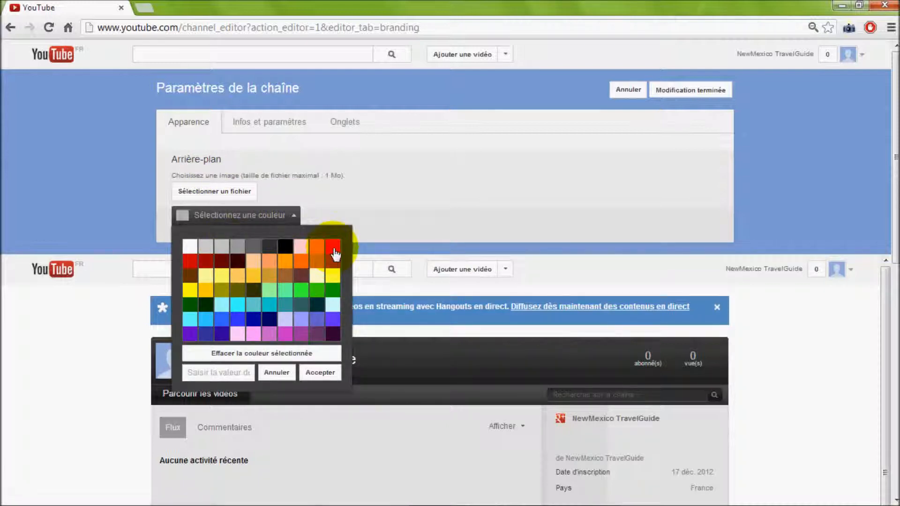
left_click(335, 252)
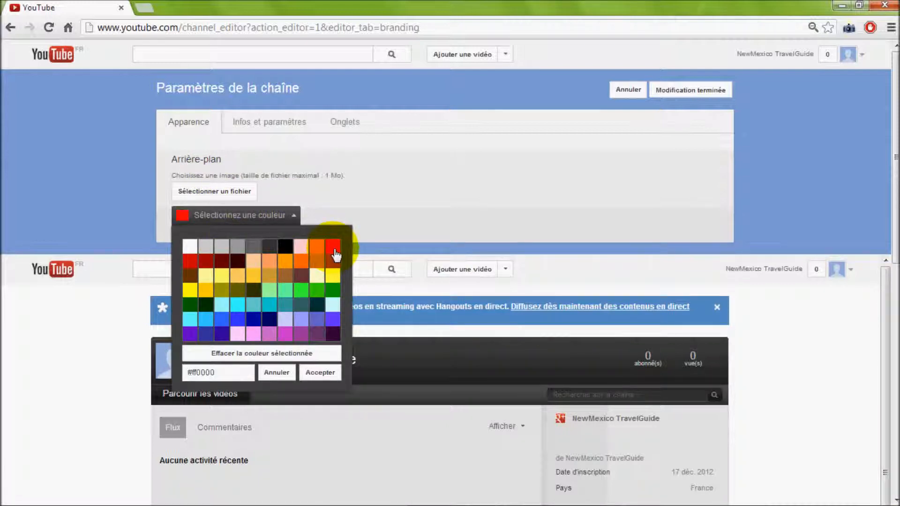
left_click(321, 373)
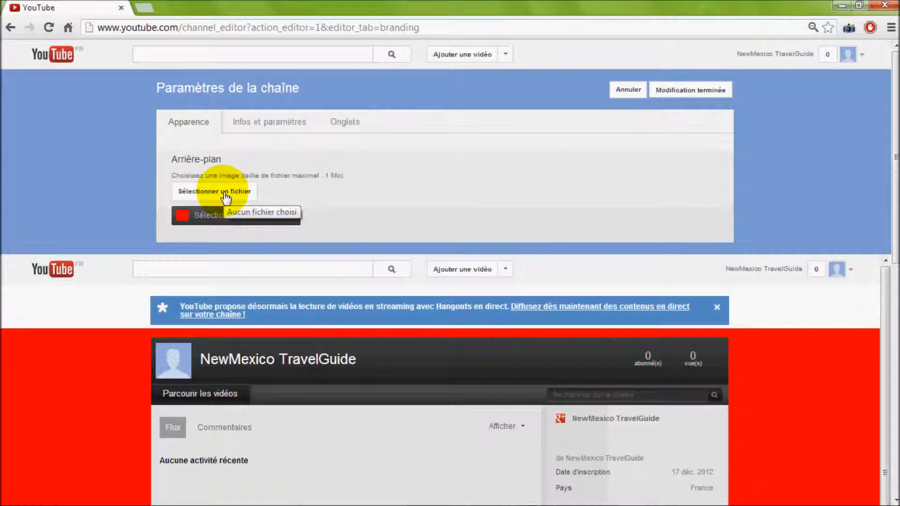
Step: Upload Arrière-Plan.jpg from the desktop as the channel background image and look over the page preview
left_click(226, 197)
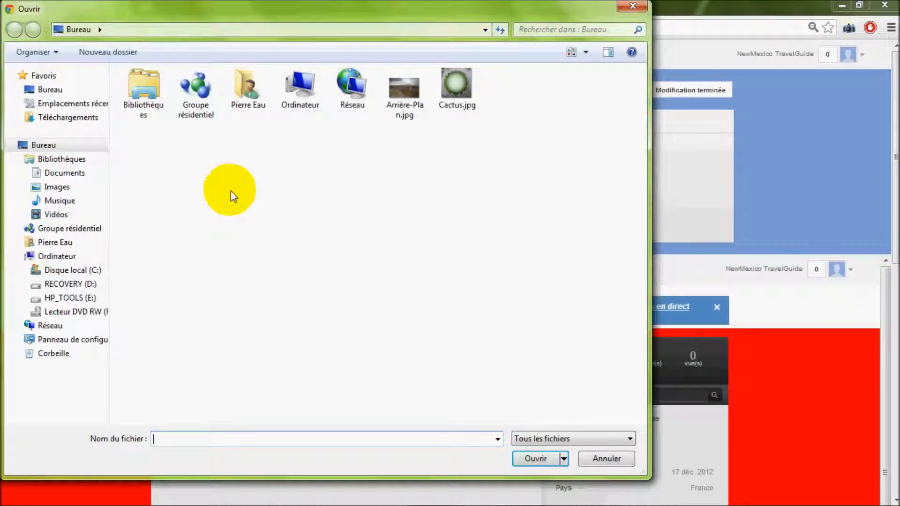
left_click(398, 112)
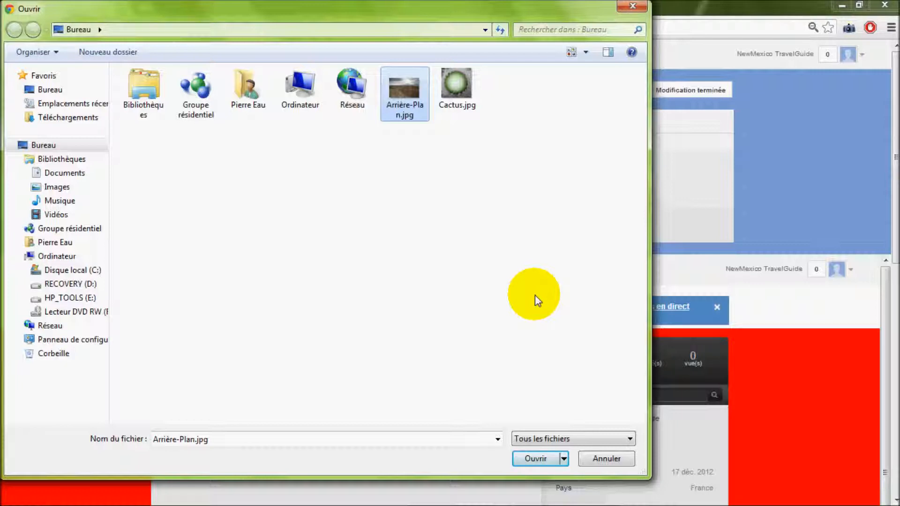
left_click(542, 461)
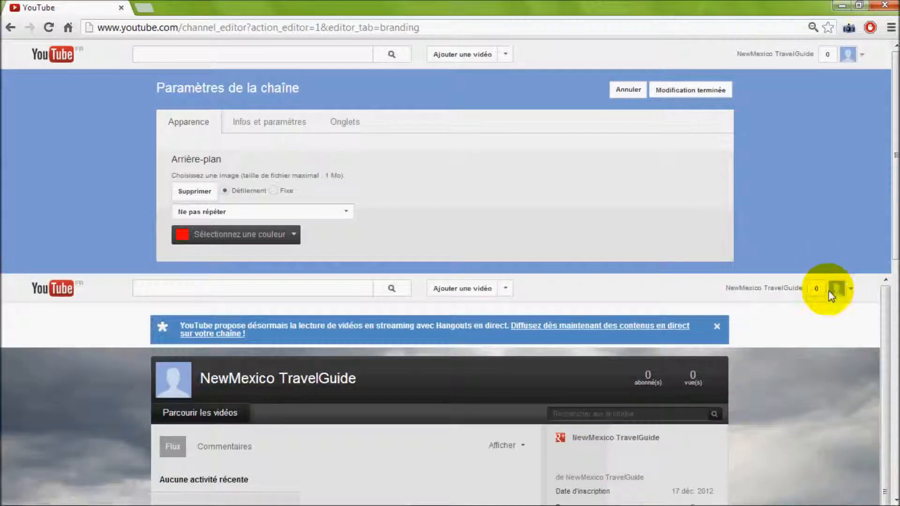
left_click_drag(896, 200, 896, 352)
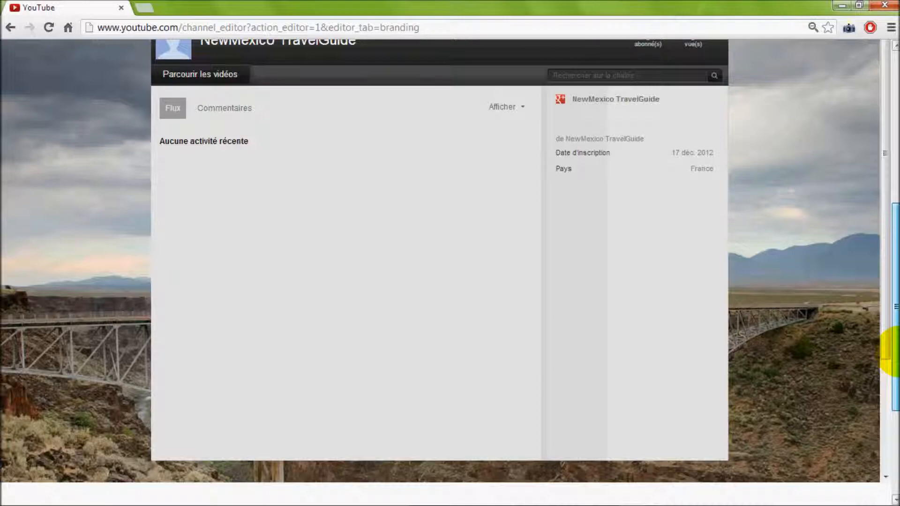
left_click_drag(896, 351, 421, 208)
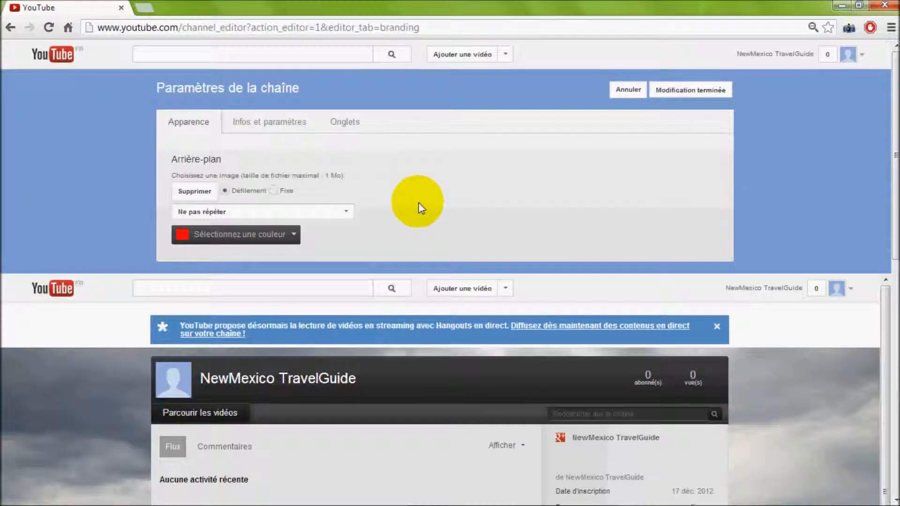
Step: Make the background image fixed (Fixe), keep it on Ne pas répéter, and finish the channel modification
left_click(275, 191)
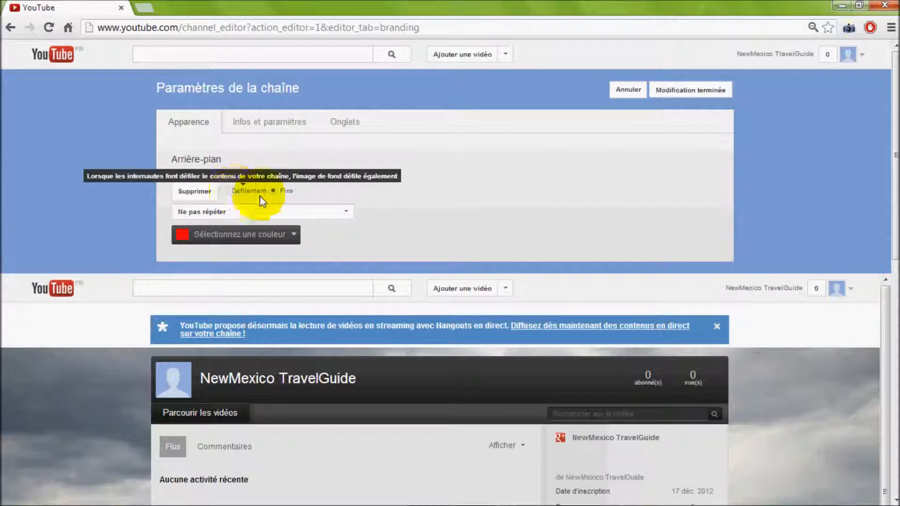
left_click(345, 215)
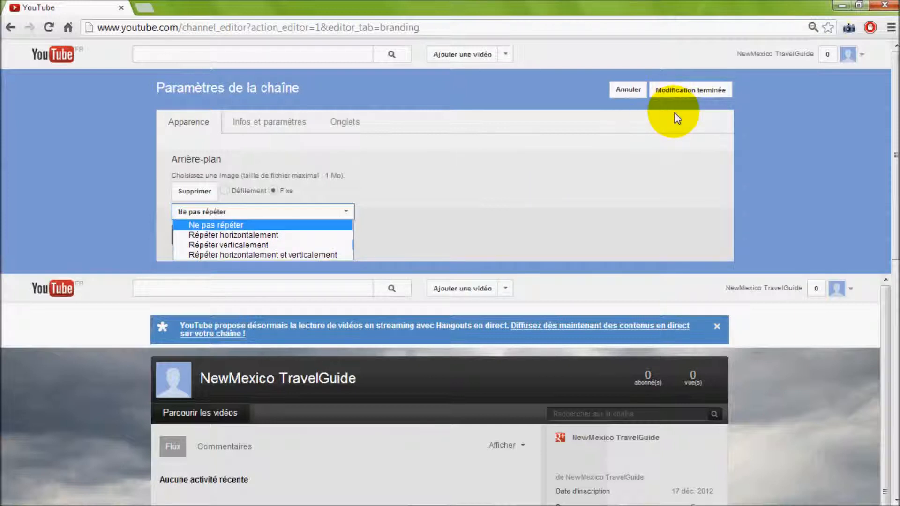
left_click(695, 93)
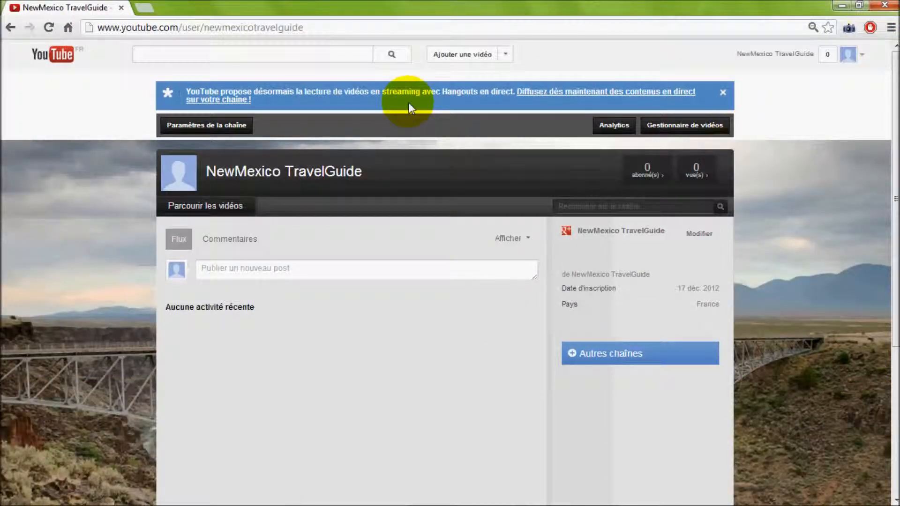
Step: Reopen the channel settings and open the linked Google profile for editing from the channel information
left_click(231, 125)
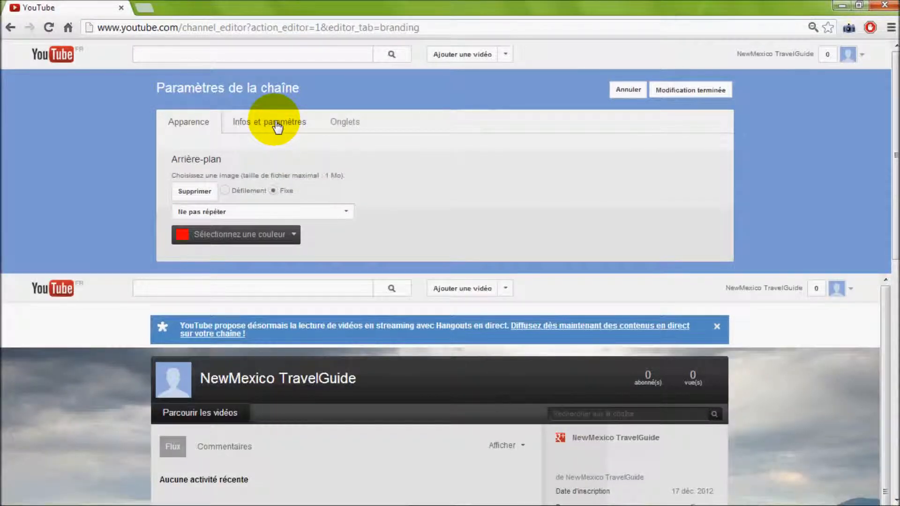
left_click(278, 124)
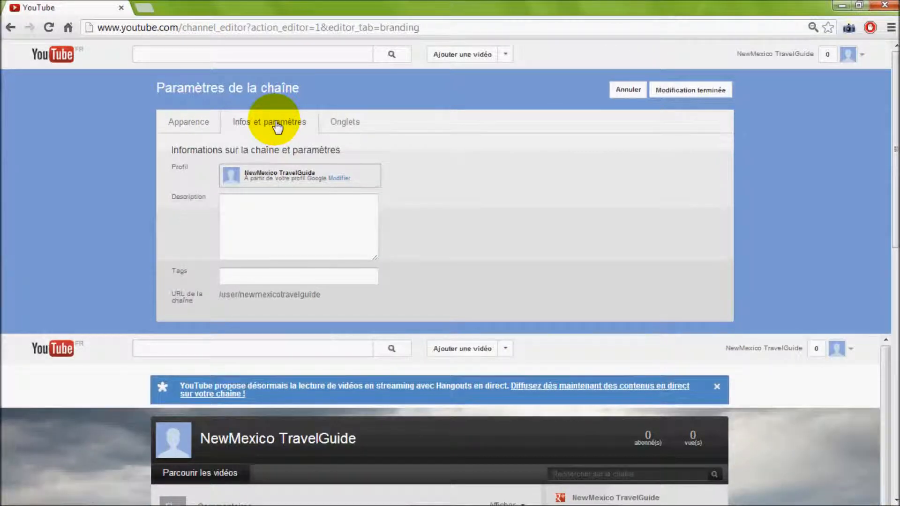
left_click(342, 181)
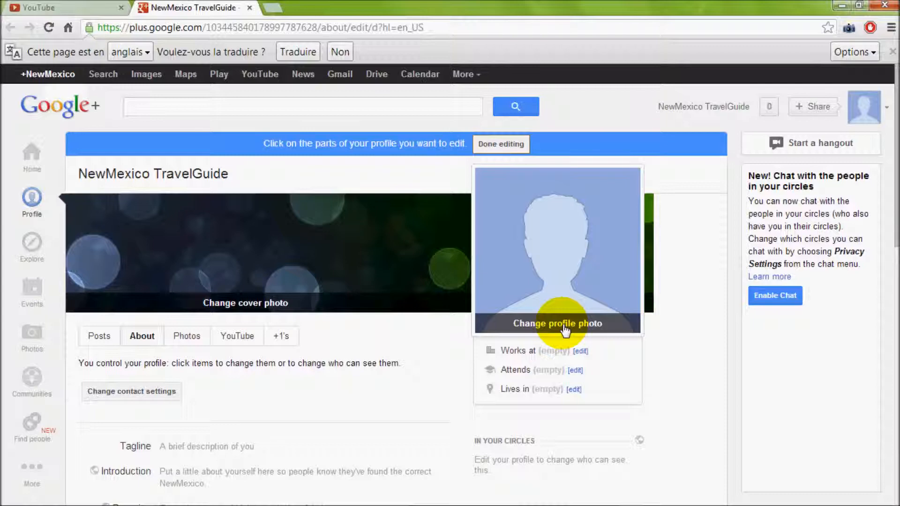
Step: Upload Cactus.jpg from the desktop as the profile photo with the proposed crop, without sharing a post about it
left_click(565, 328)
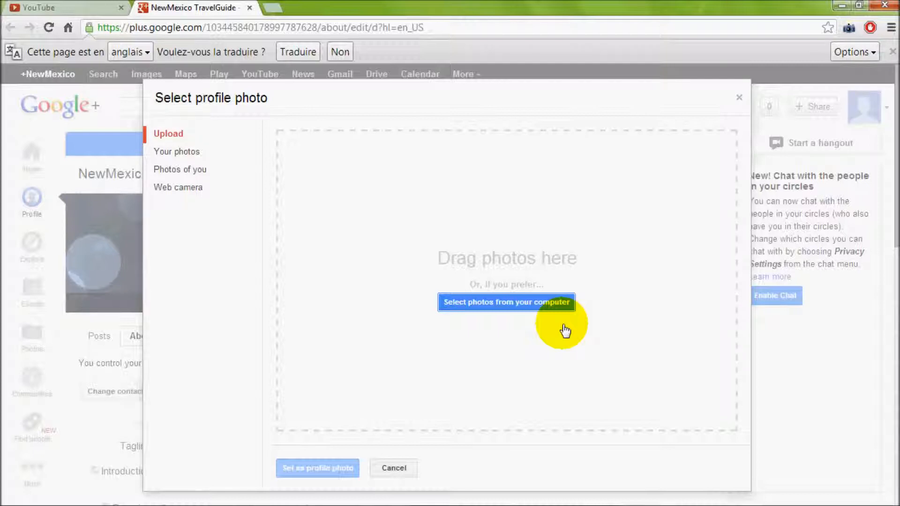
left_click(518, 308)
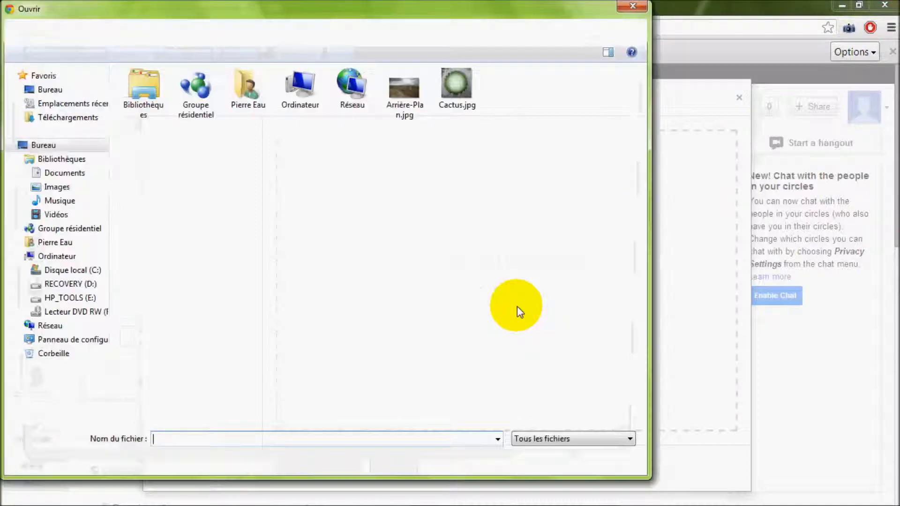
left_click(457, 87)
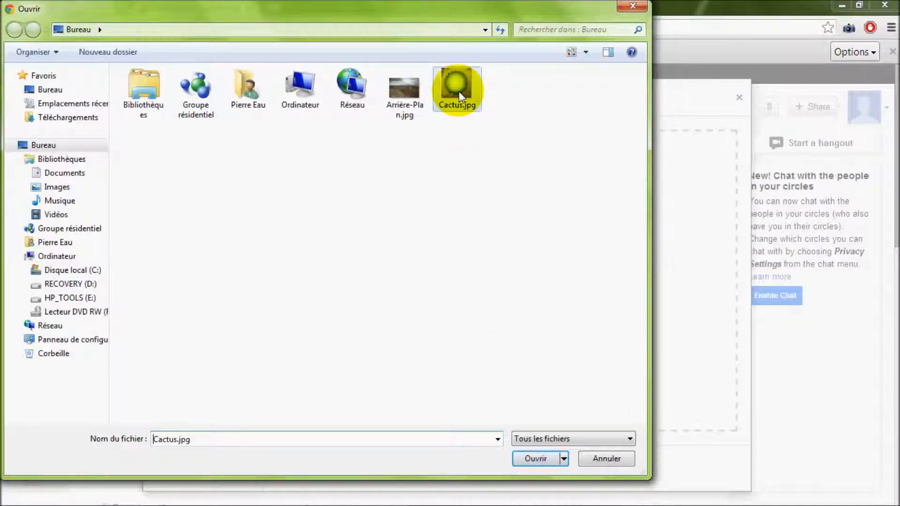
left_click(537, 460)
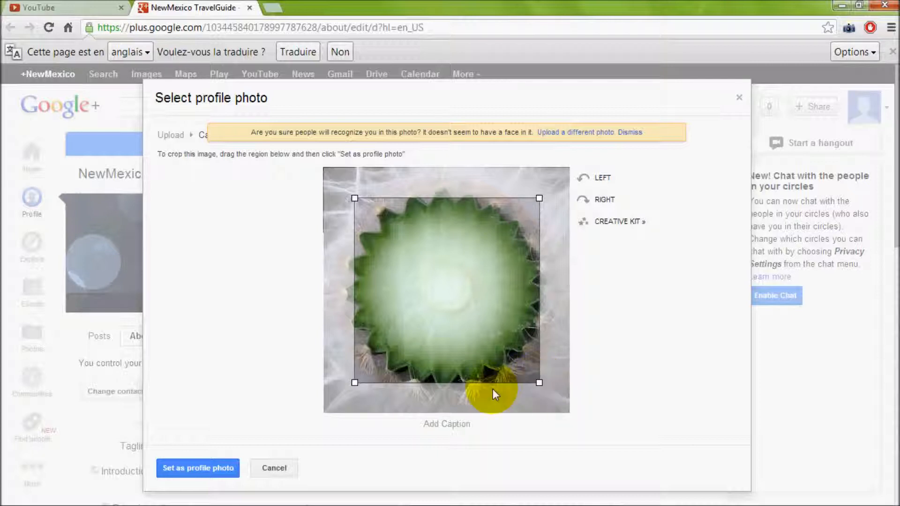
left_click(184, 470)
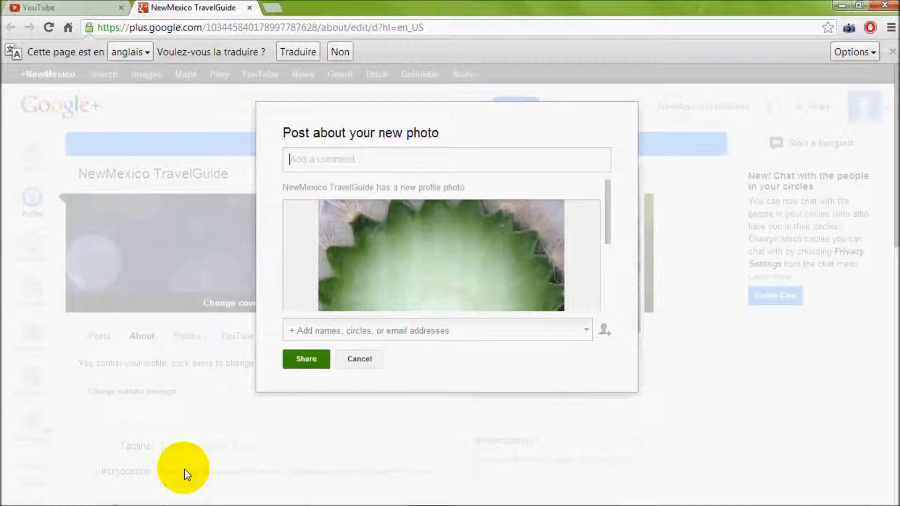
left_click(362, 361)
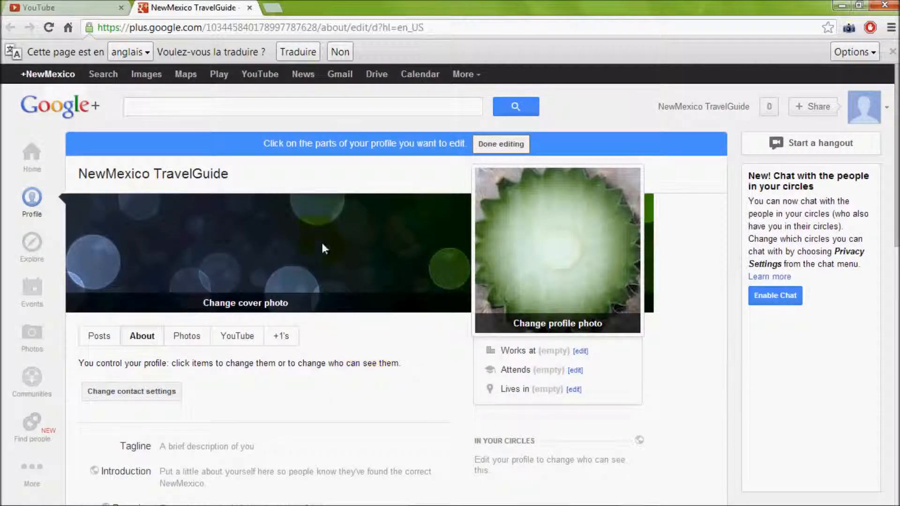
Step: Close the Google+ profile page and check the profile photo in the YouTube channel preview
left_click(249, 8)
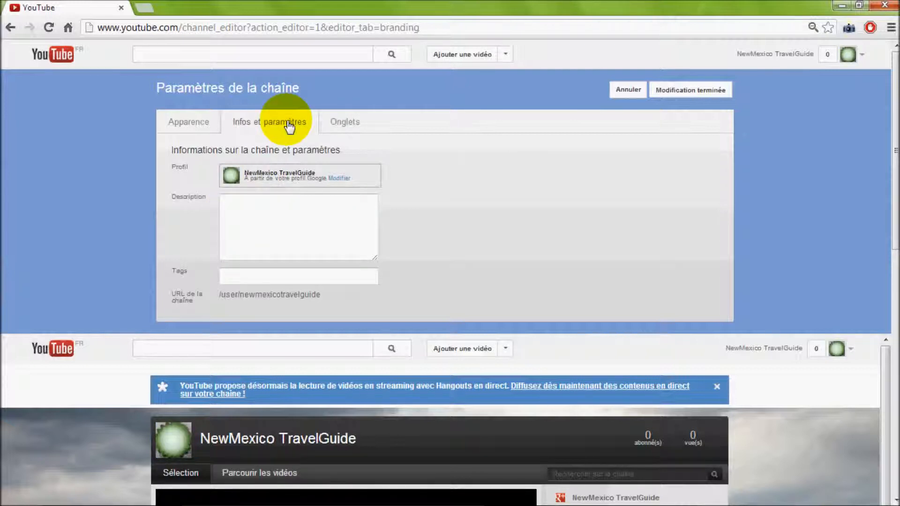
scroll(610, 344, "down", 3)
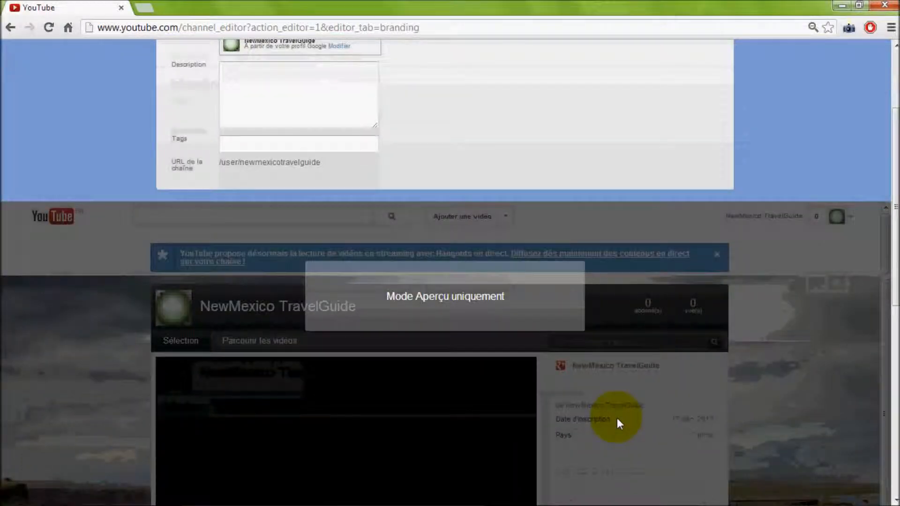
scroll(305, 178, "up", 3)
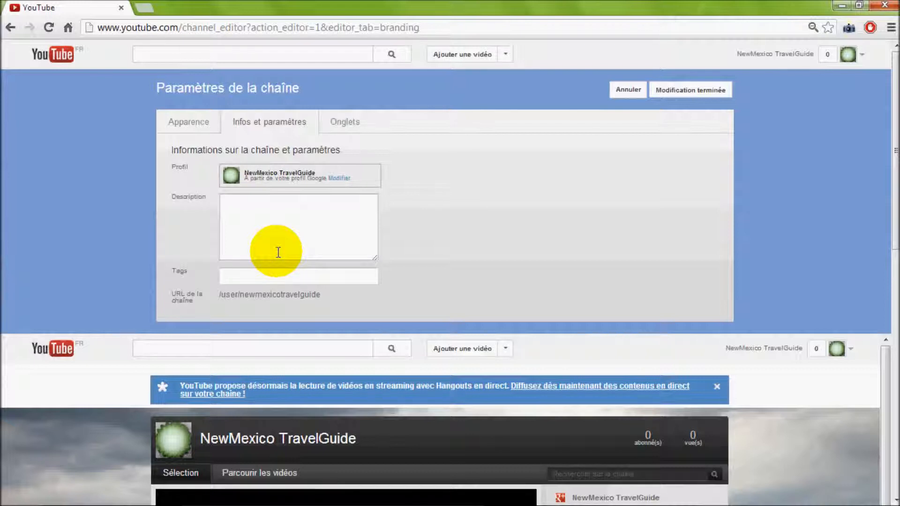
Step: Enter the channel description "Voyage au Nouveau-Mexique" with "15 janvier 2013-30 janvier 2013" on the second line
left_click(248, 209)
type("Voyage au Nouveau-M")
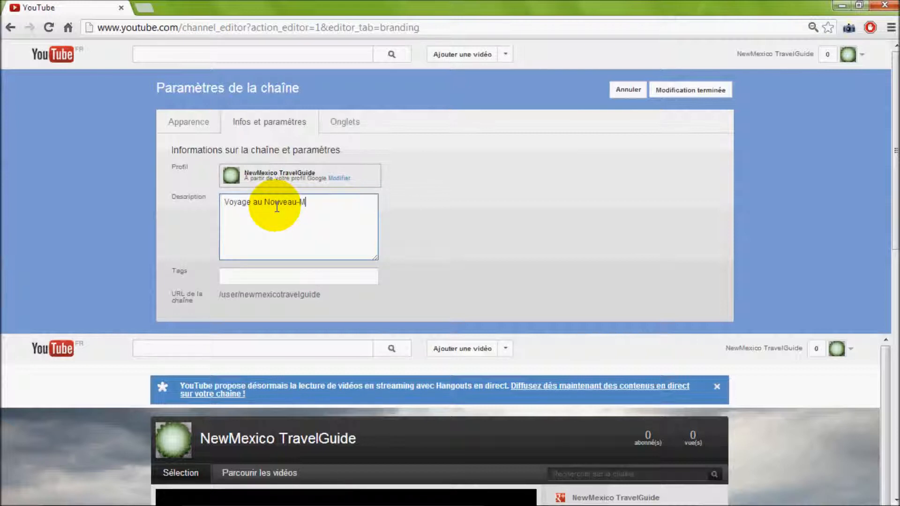
type("exique")
key("Return")
type("15 janvier 2013-30 janvier 2001")
key("BackSpace")
key("BackSpace")
type("13")
key("Return")
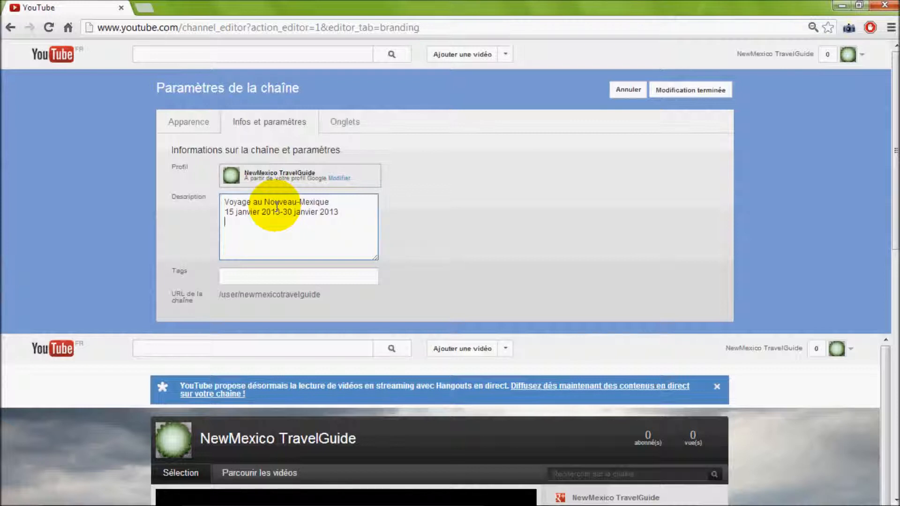
Step: Insert a new first line reading "1ES1 du Lycée" above the existing channel description
key("Up")
key("Up")
key("Return")
key("Up")
type("1")
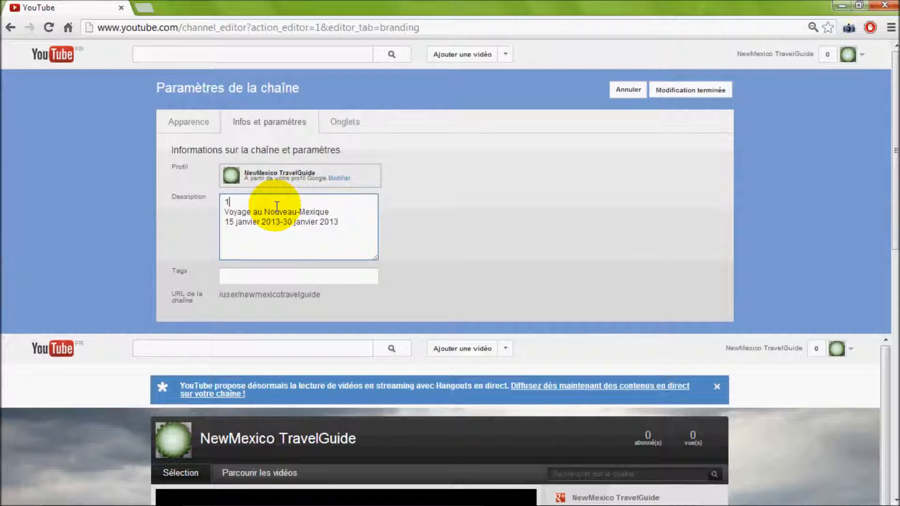
type("ES1 du Lycée")
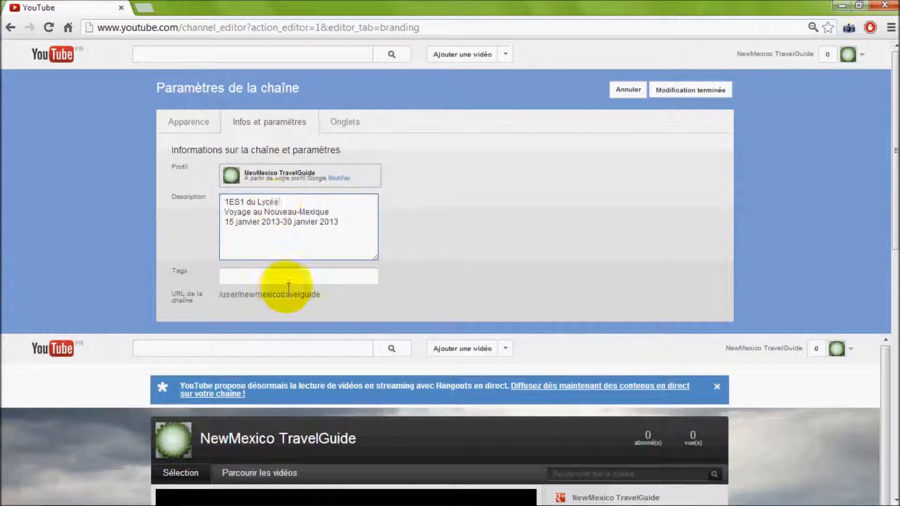
Step: Set the channel tags to "Voyage New Mexico 2013" and finish the channel modification
left_click(264, 279)
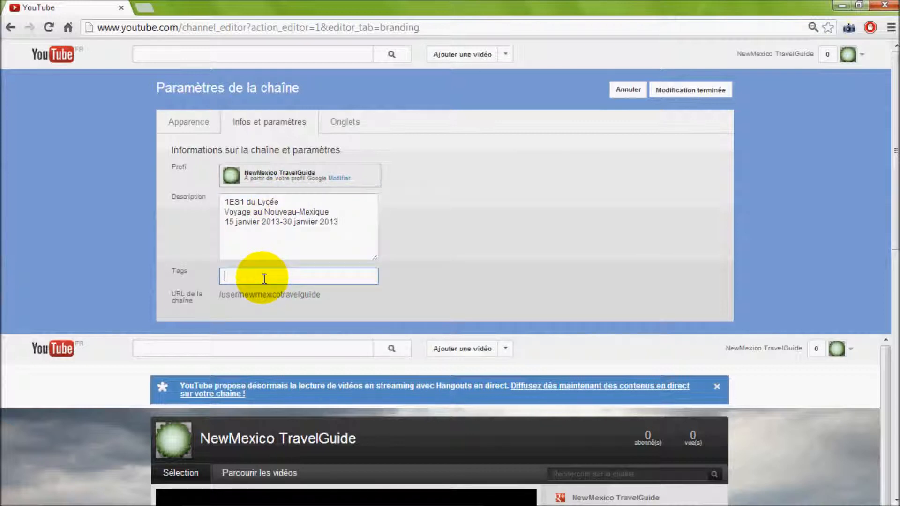
type("Voyage New Mexico 2013")
left_click_drag(220, 294, 340, 309)
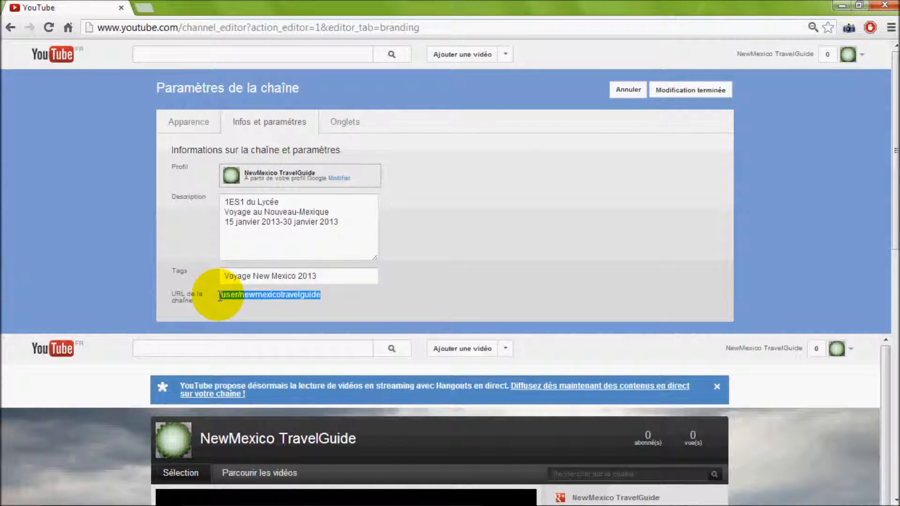
left_click(303, 303)
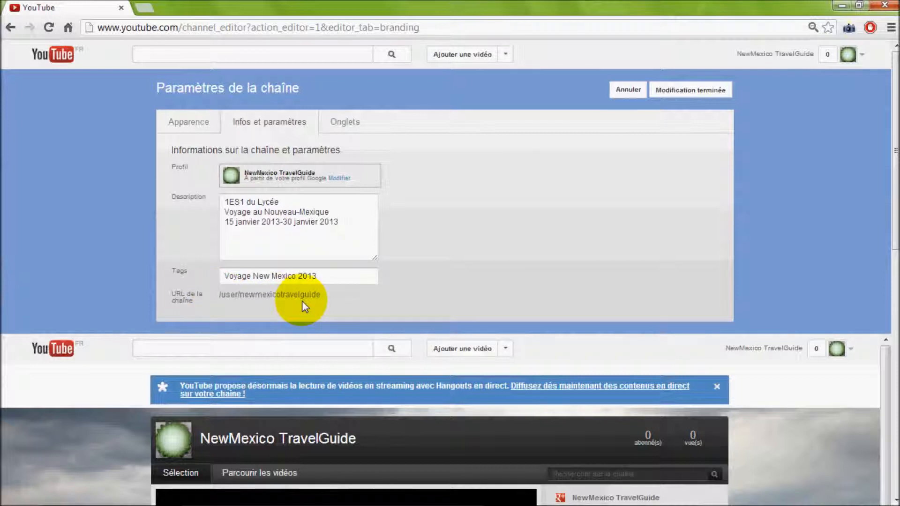
left_click(687, 90)
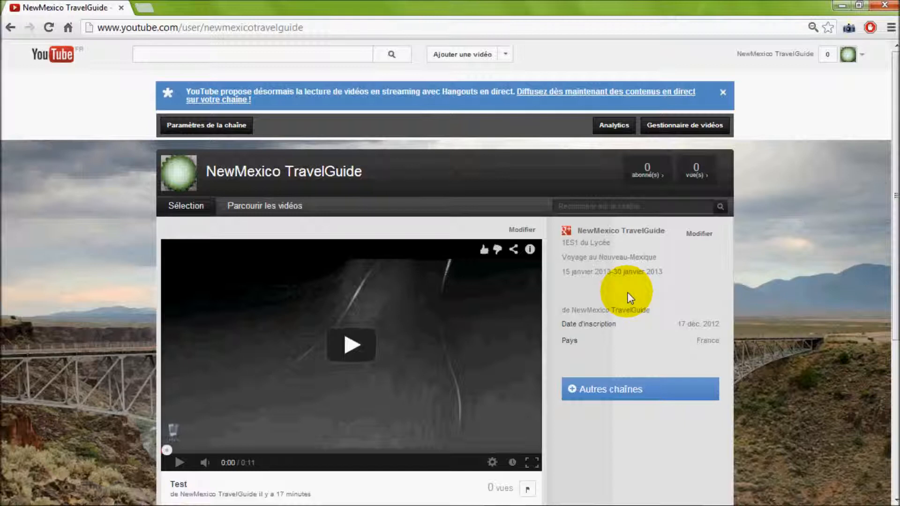
Step: Edit the channel's About section and title a new link "Site du Collège"
left_click(700, 235)
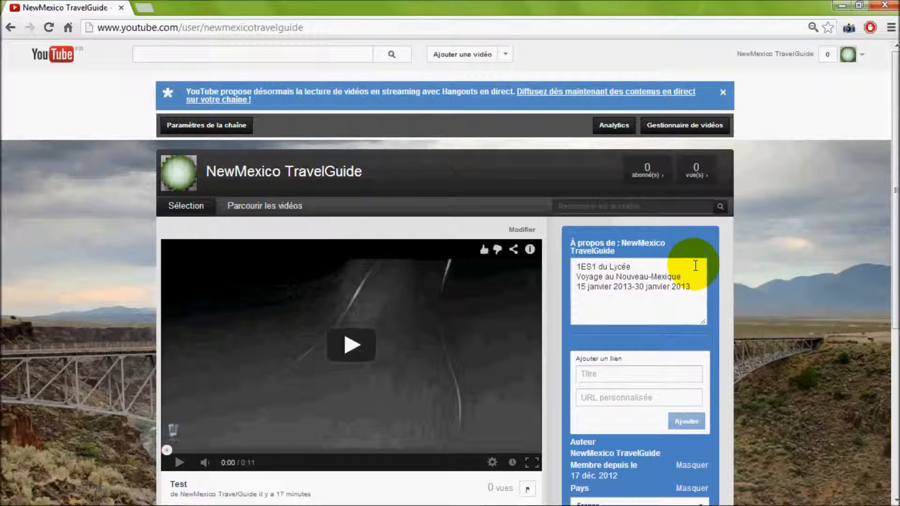
scroll(677, 272, "down", 3)
left_click(629, 243)
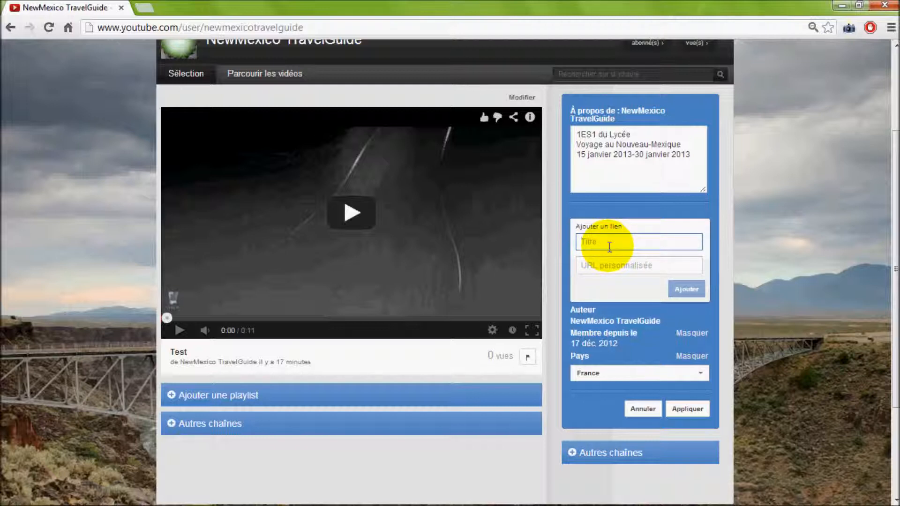
type("Site du Collège")
key("Tab")
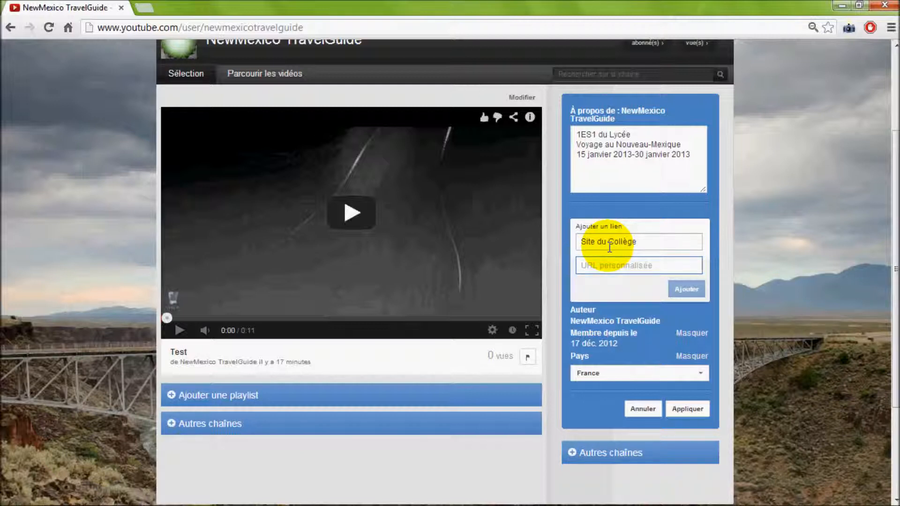
Step: Enter the web address for the "Site du Collège" link, add it and apply the About section changes
type("www.")
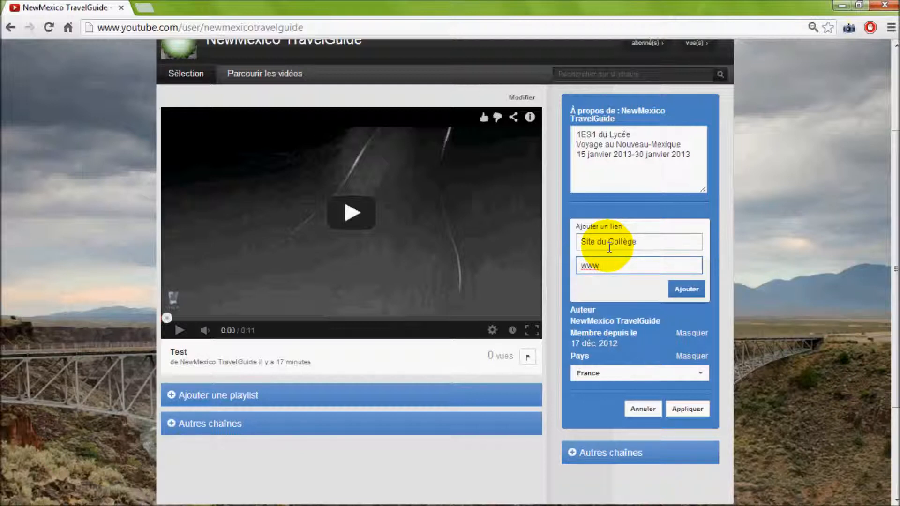
type("st")
type("te")
type(".fr")
left_click(689, 290)
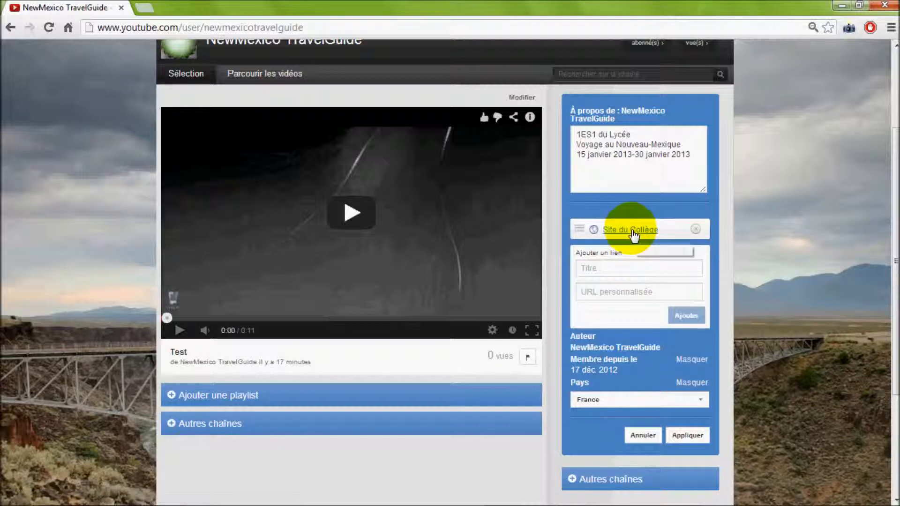
left_click(689, 436)
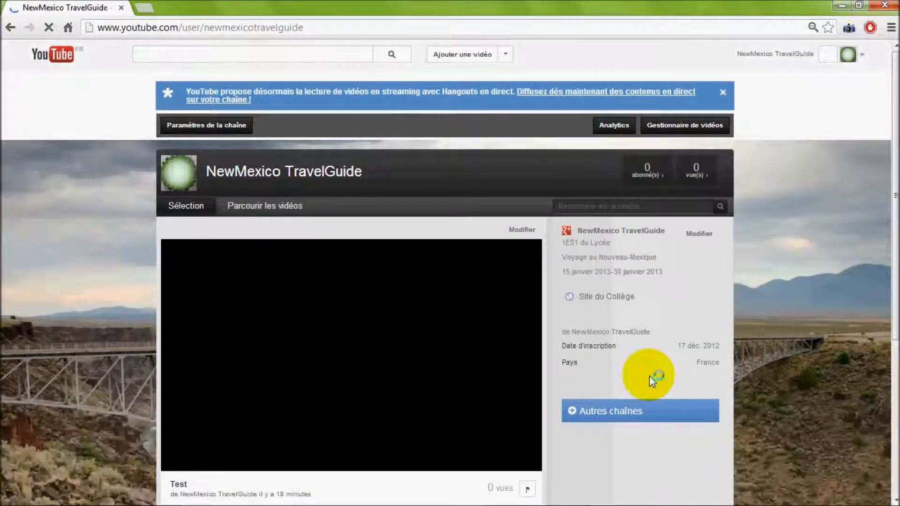
scroll(613, 328, "down", 3)
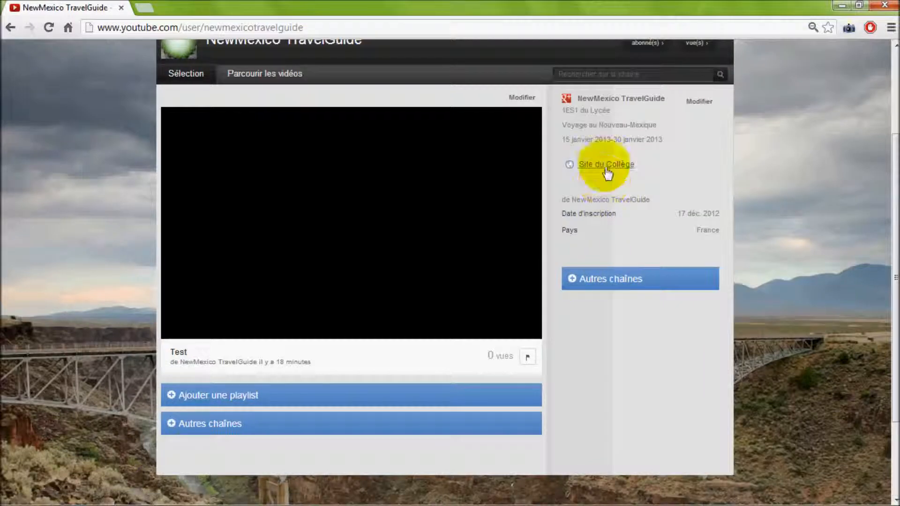
scroll(608, 168, "up", 3)
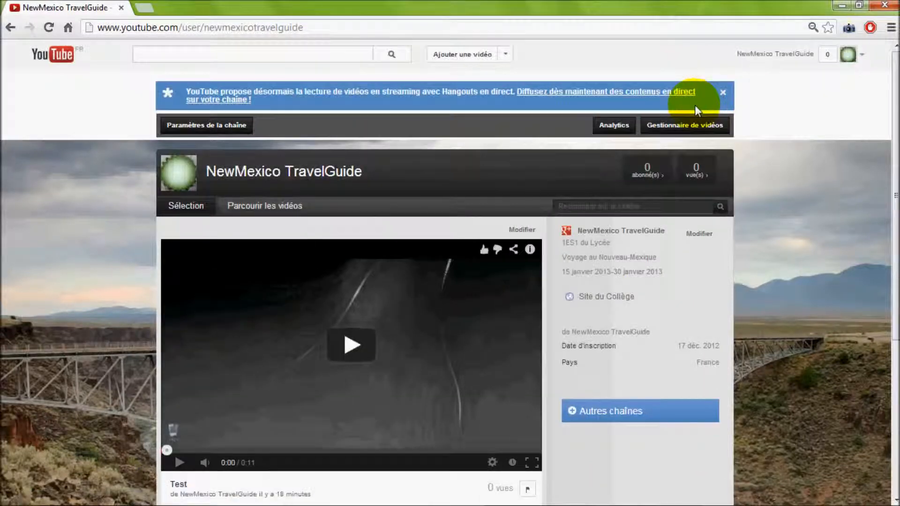
Step: In the channel settings, set the default tab to Onglet "Sélection"
left_click(230, 125)
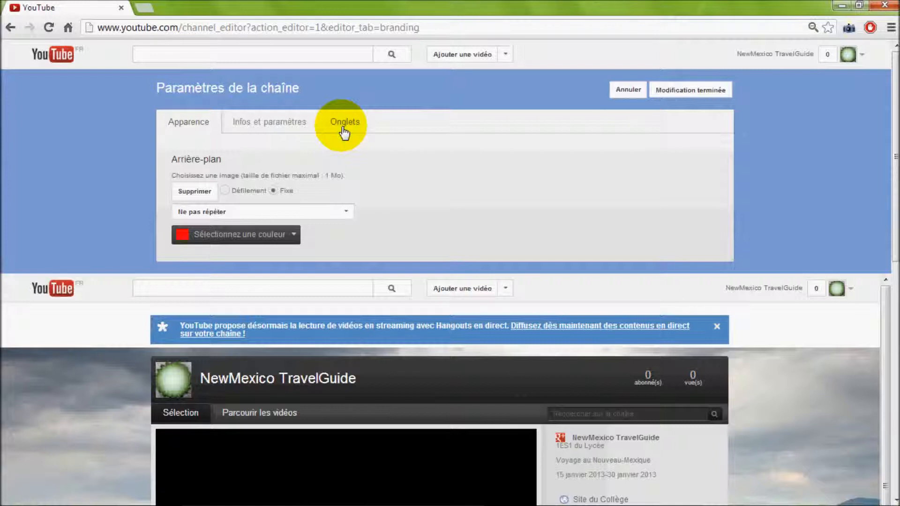
left_click(344, 125)
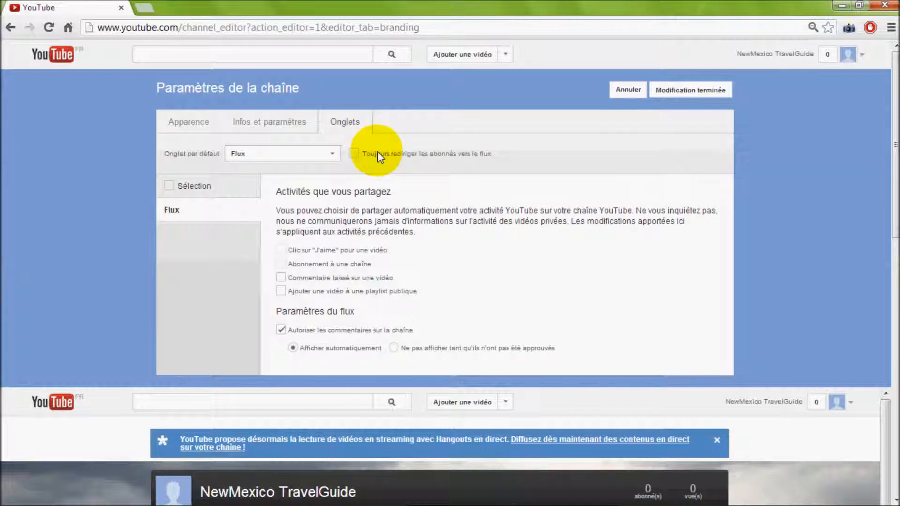
left_click(332, 156)
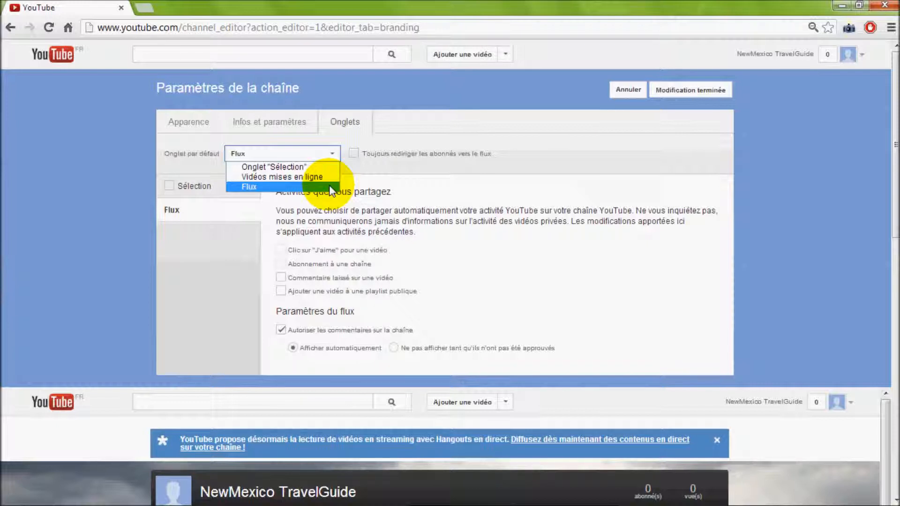
left_click(305, 167)
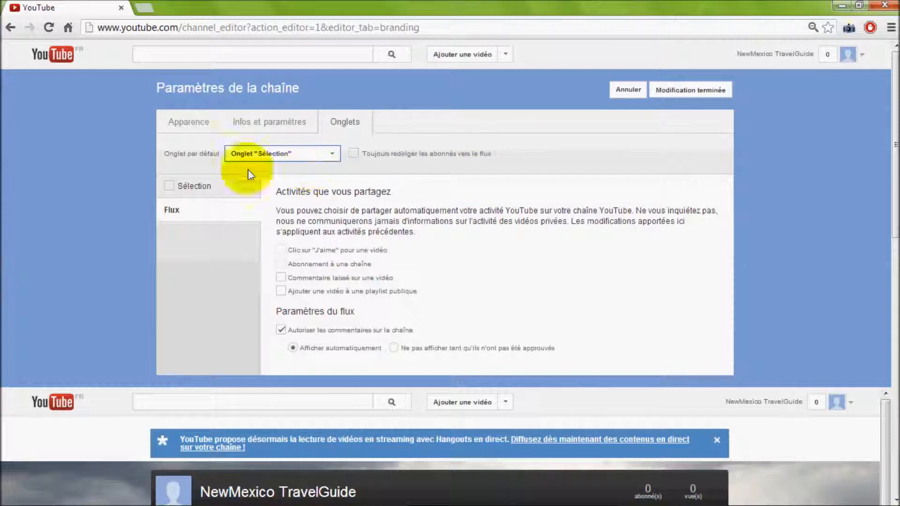
Step: Choose the "Tout" layout for the Sélection tab and enable that tab
left_click(199, 187)
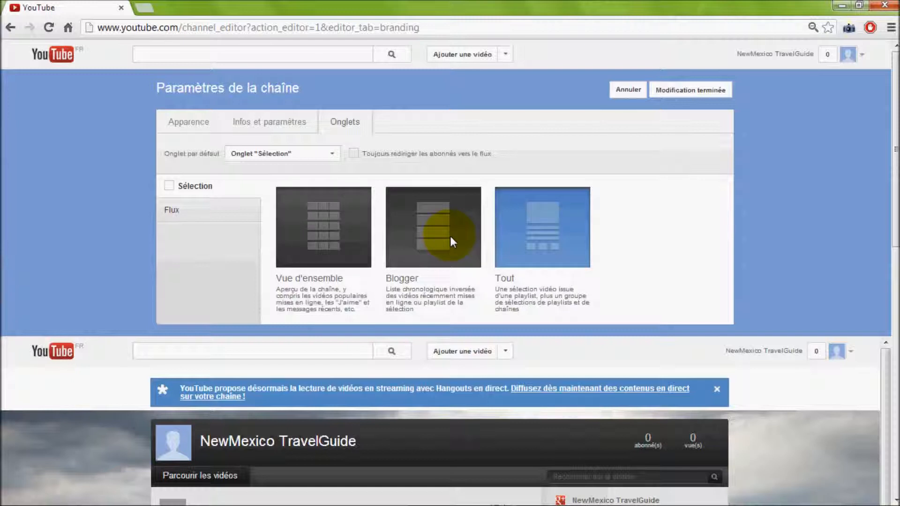
left_click(544, 243)
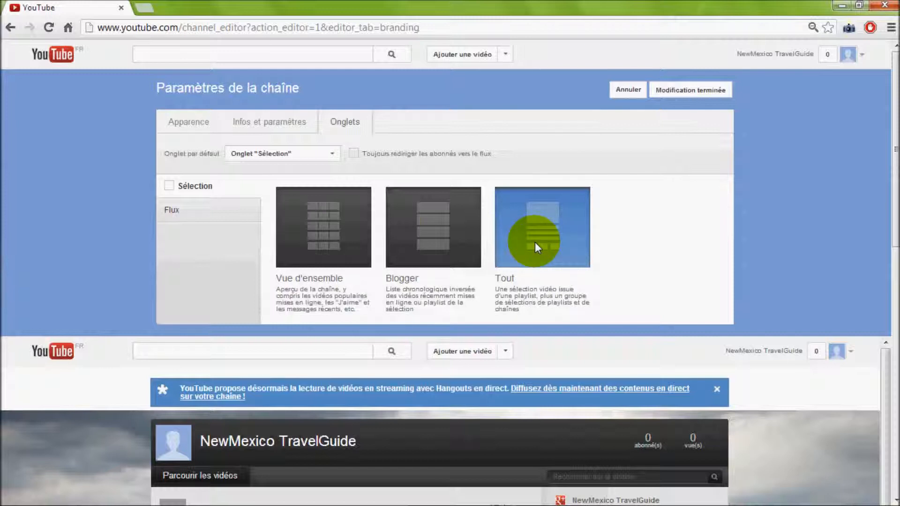
left_click(169, 186)
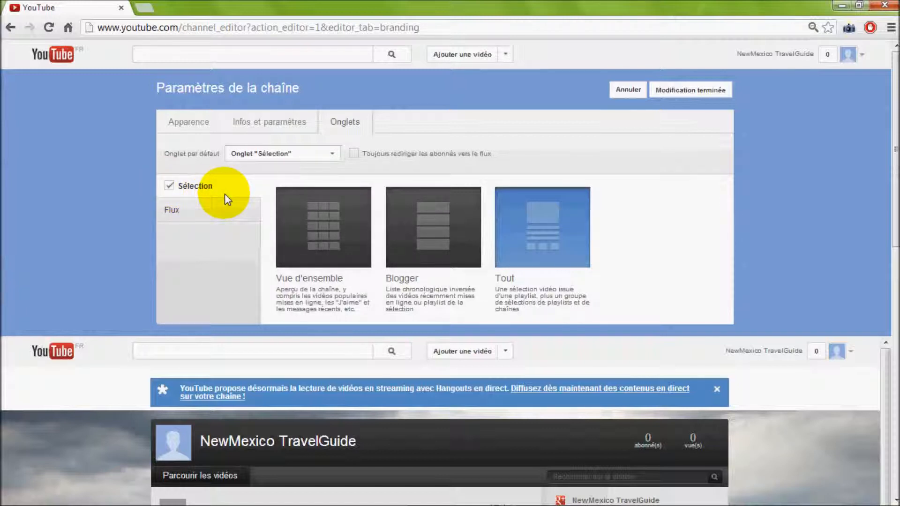
scroll(224, 193, "down", 5)
scroll(228, 191, "up", 5)
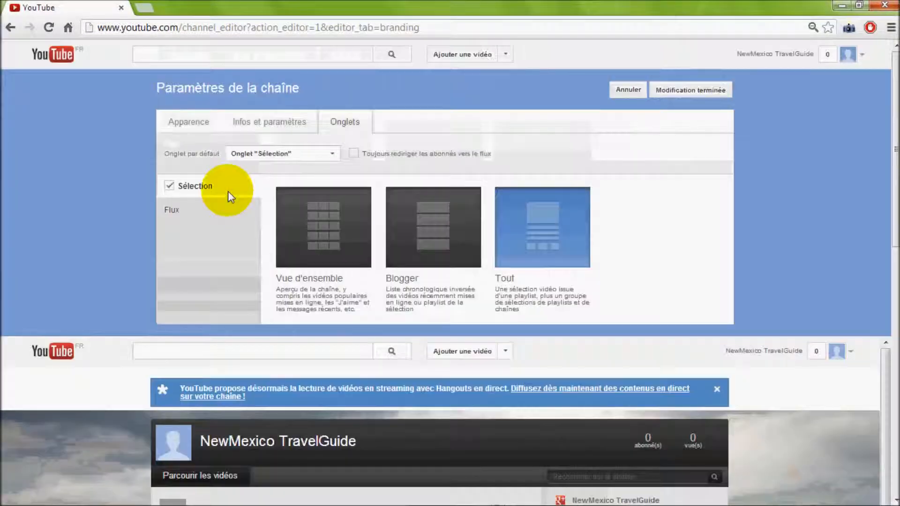
Step: Disallow comments on the channel in the Flux settings and finish the channel modification
left_click(177, 210)
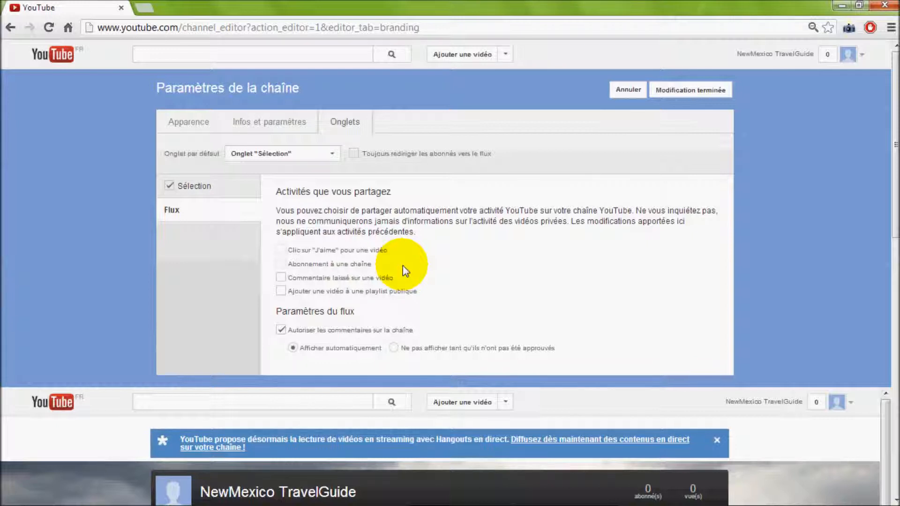
left_click(282, 332)
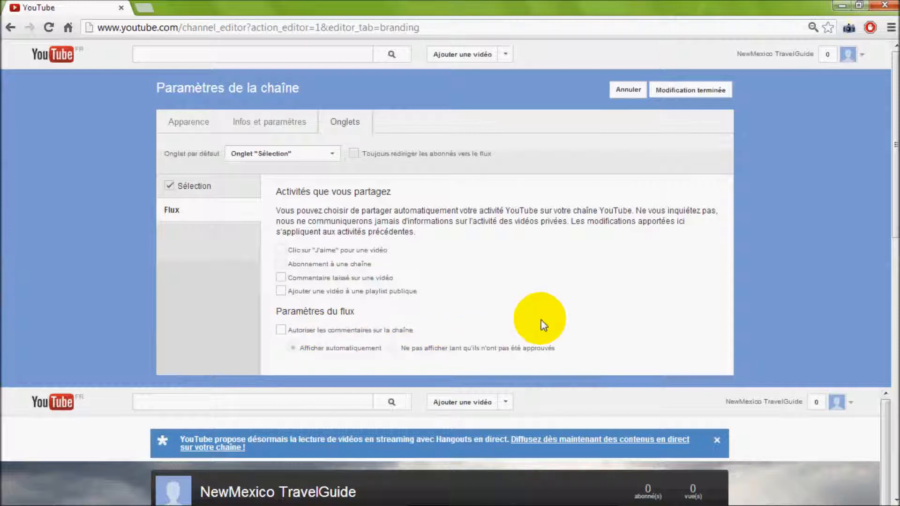
left_click(686, 90)
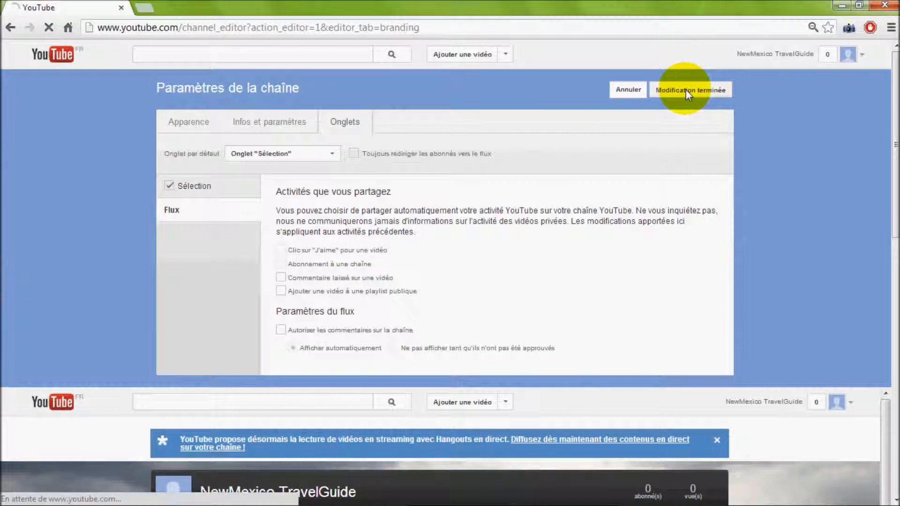